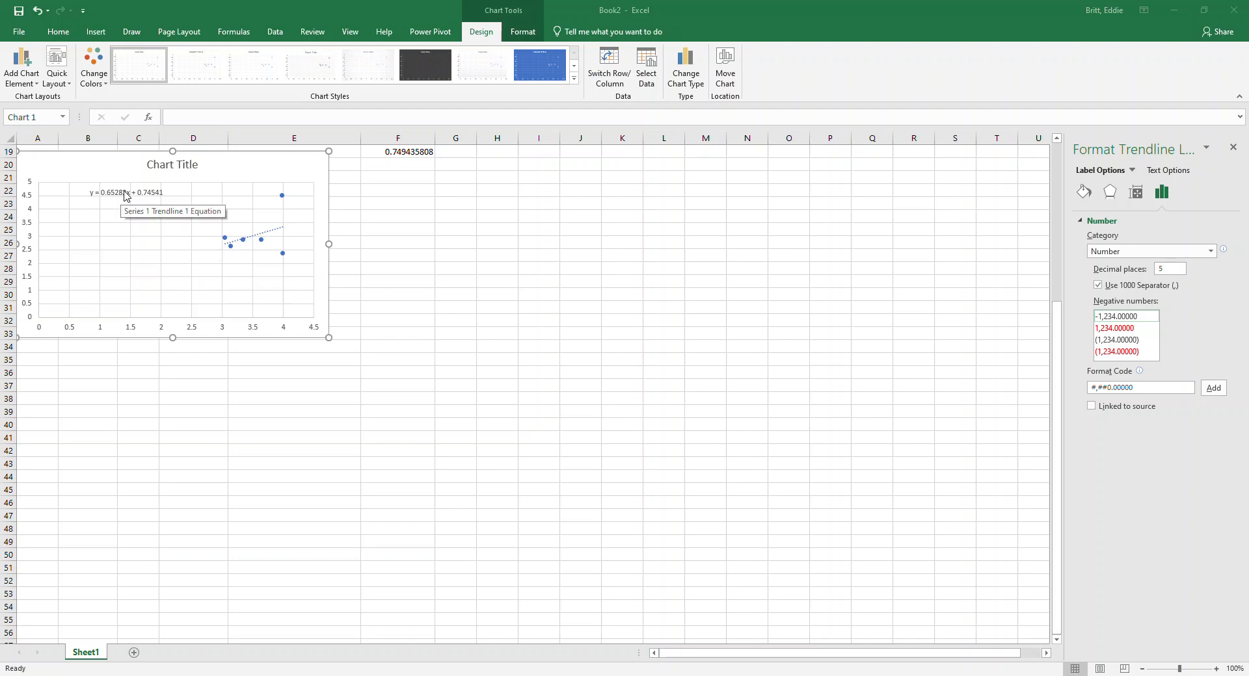
Step: Bring up the Format Trendline Label pane for the chart's equation label
left_click(125, 198)
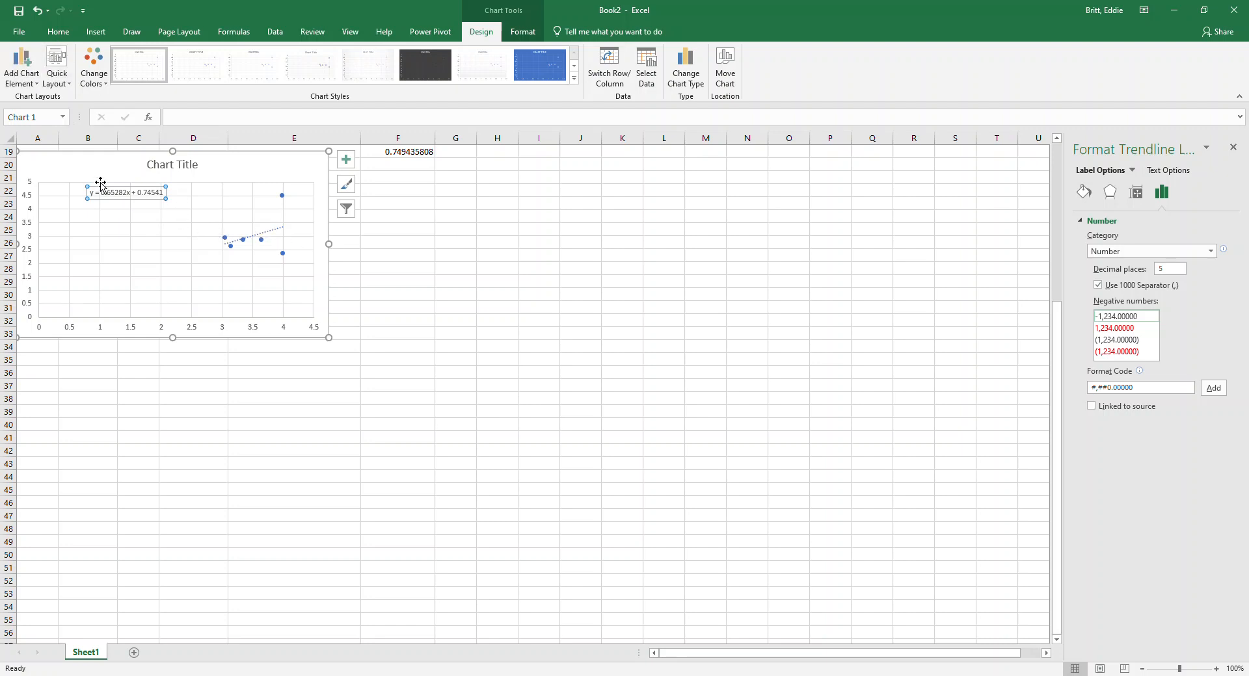
left_click(255, 239)
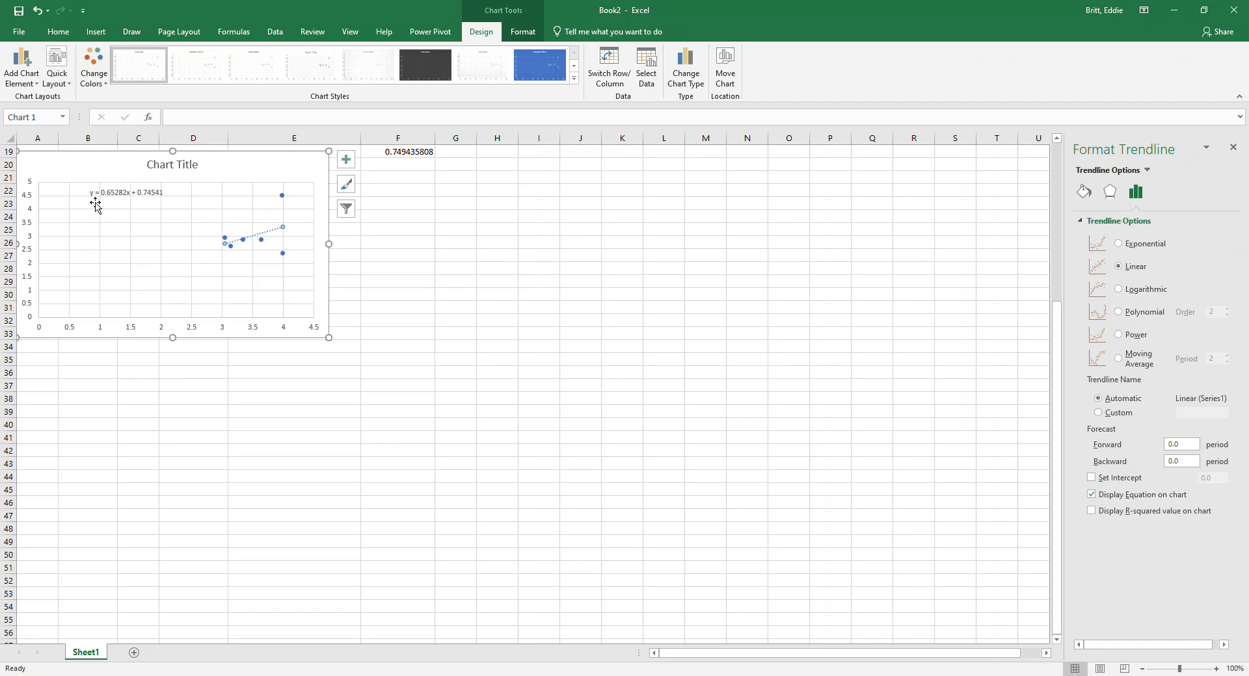
left_click(137, 192)
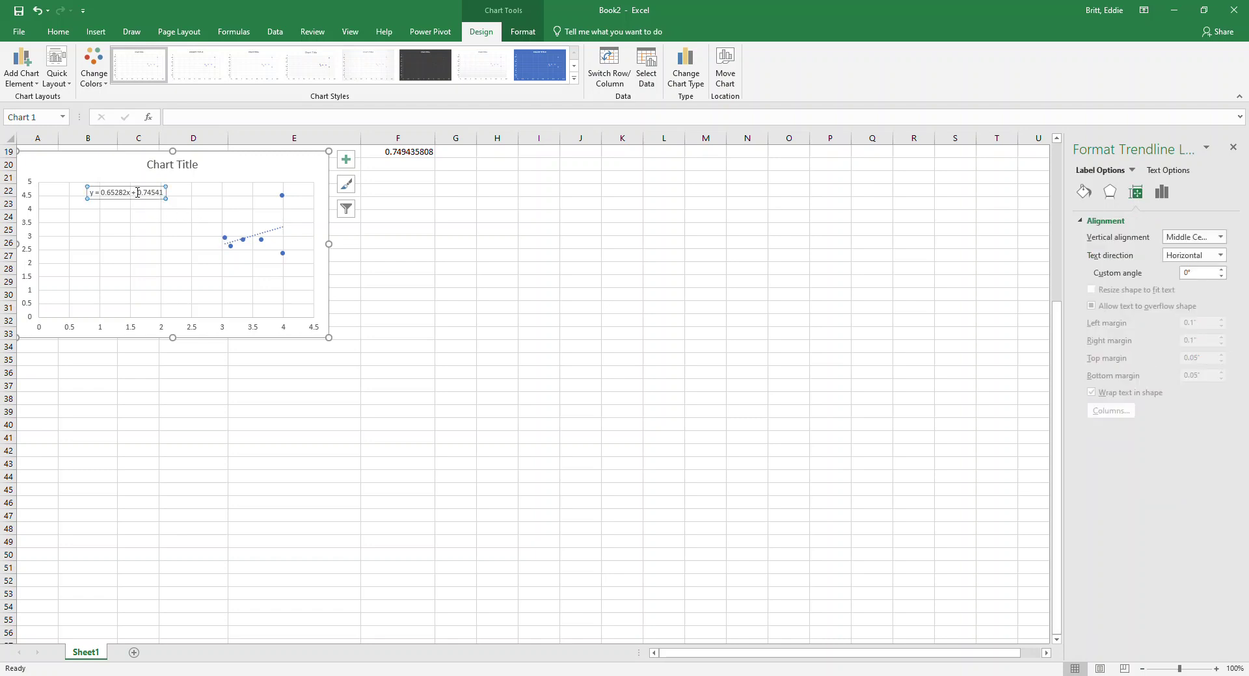
right_click(104, 194)
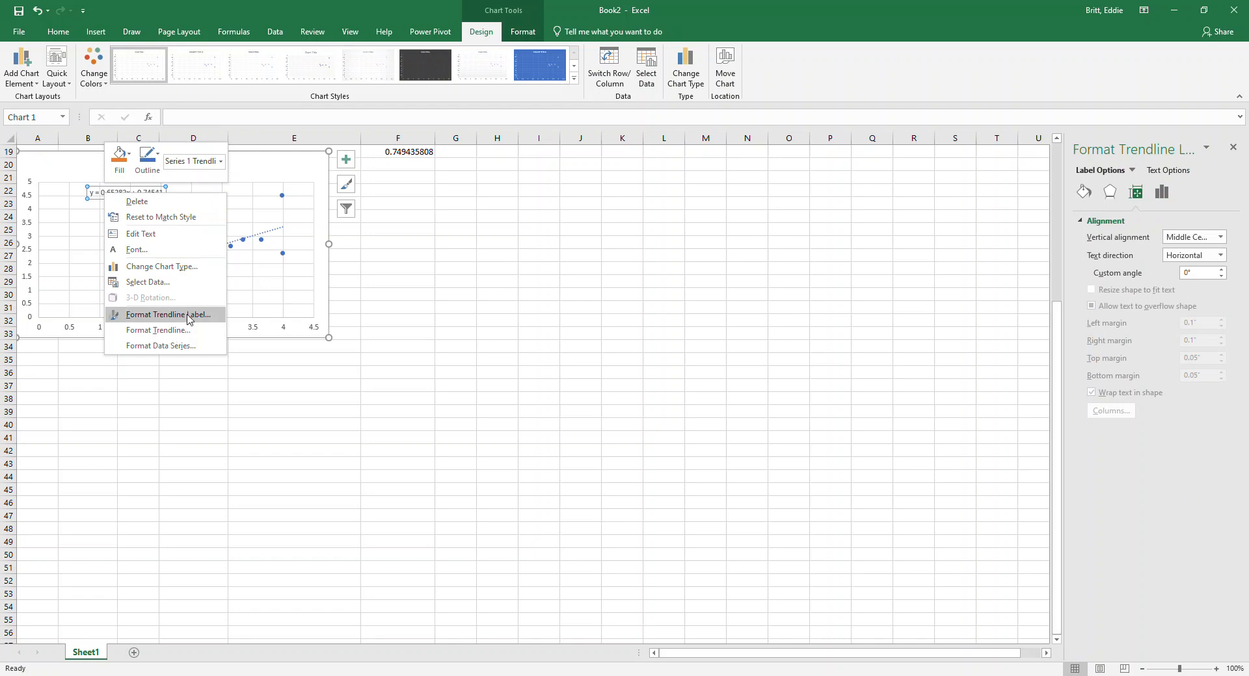
left_click(188, 330)
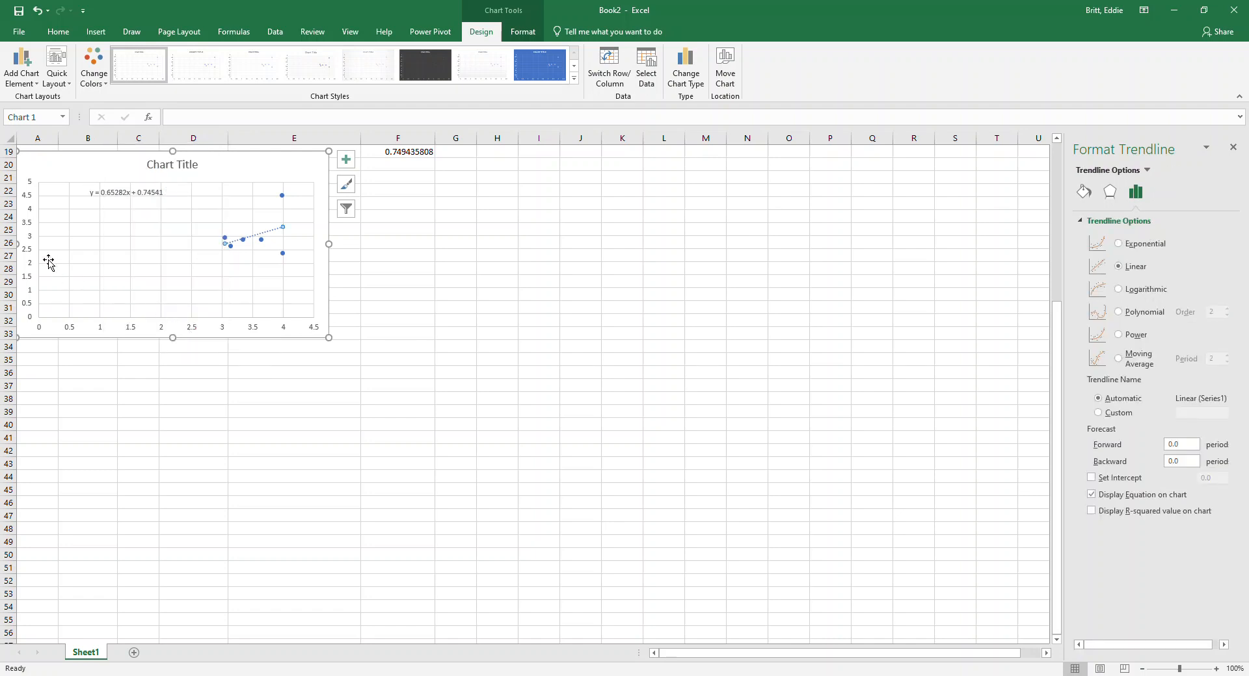
left_click(111, 193)
right_click(110, 193)
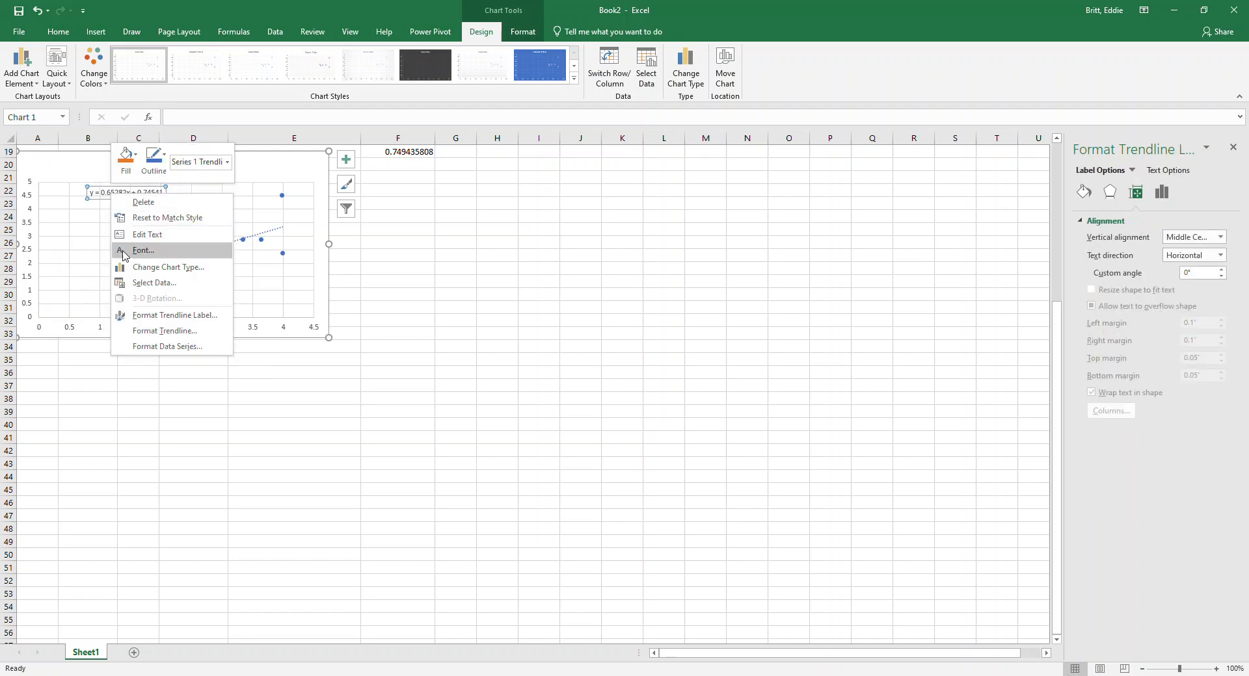
left_click(155, 318)
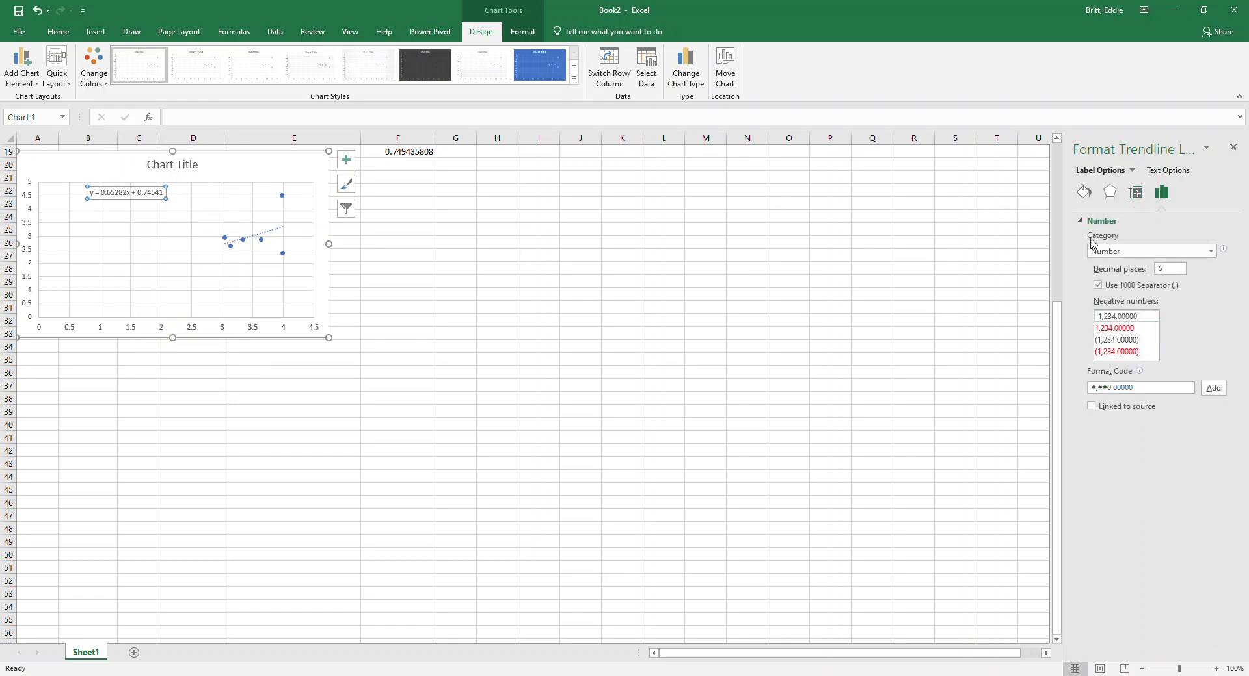
Step: Set the equation label's number category to General, giving y = 0.6528x + 0.7454
left_click(1124, 255)
left_click(1114, 262)
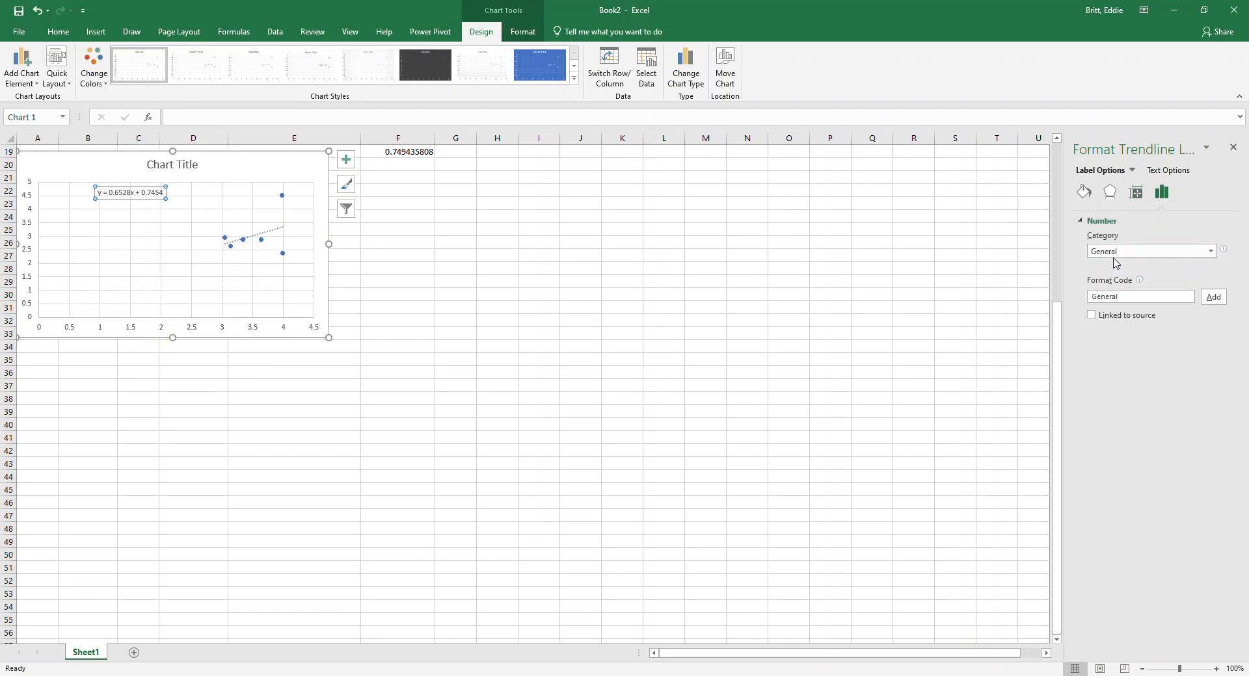
left_click(1114, 253)
Step: Format the label as Number with 5 decimal places, giving y = 0.65282x + 0.74541
left_click(1113, 278)
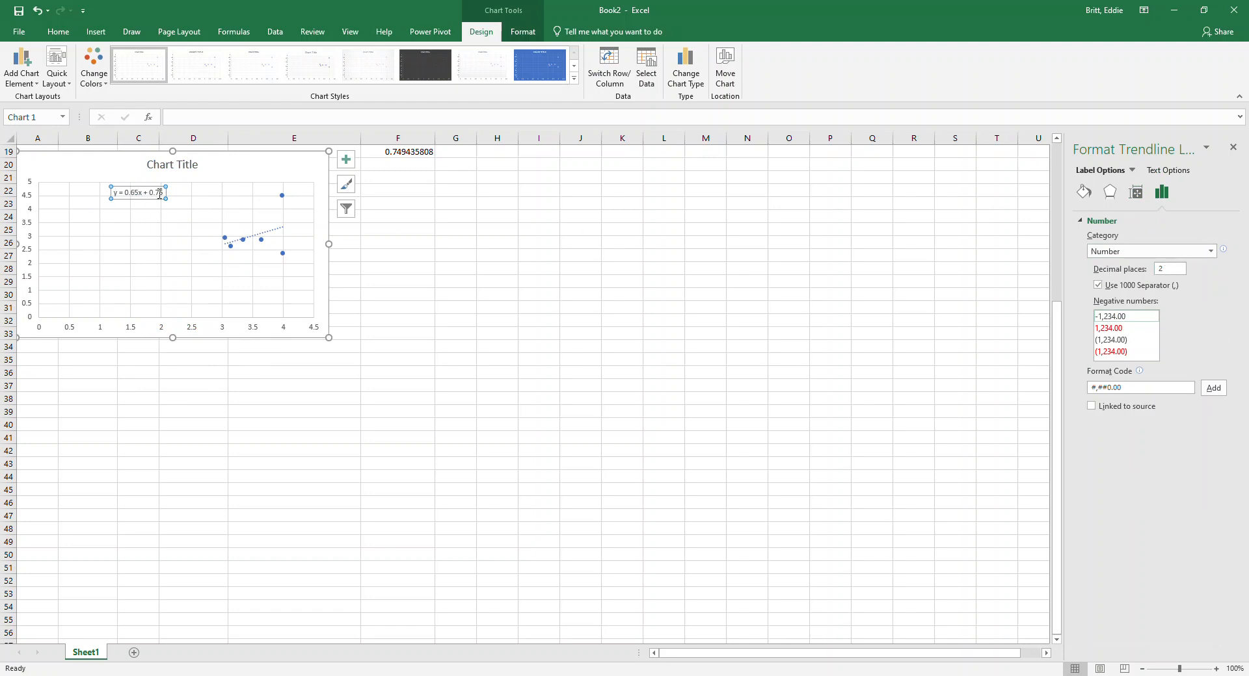
left_click_drag(1169, 269, 1133, 277)
type("5")
left_click(1118, 547)
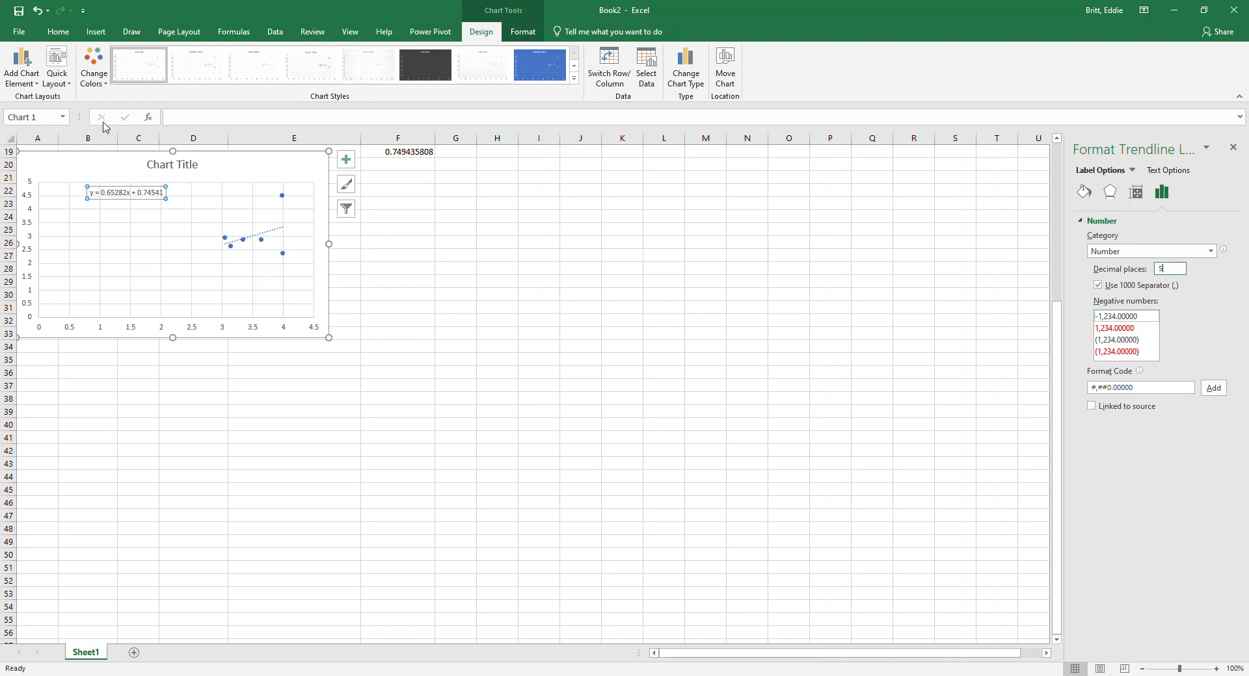